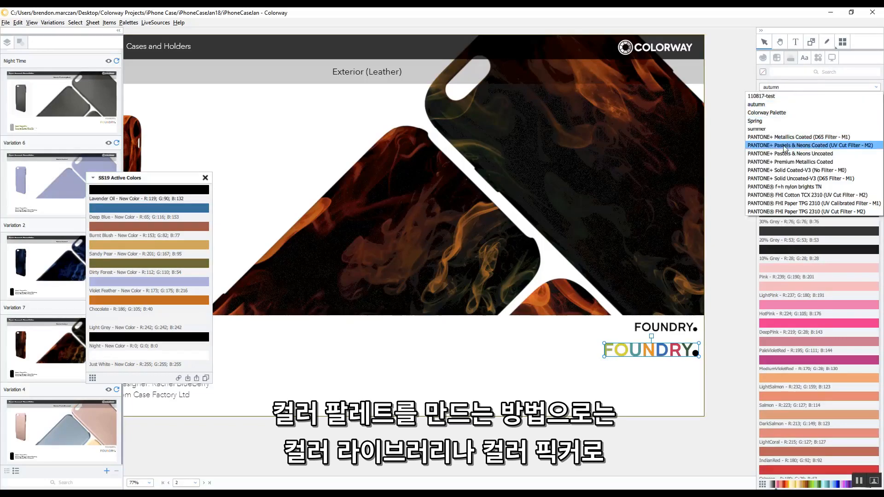
Sample a color from the smoke artwork on the upper phone case into the color picker and shift it to blue #52B8E7.
click(783, 149)
click(762, 57)
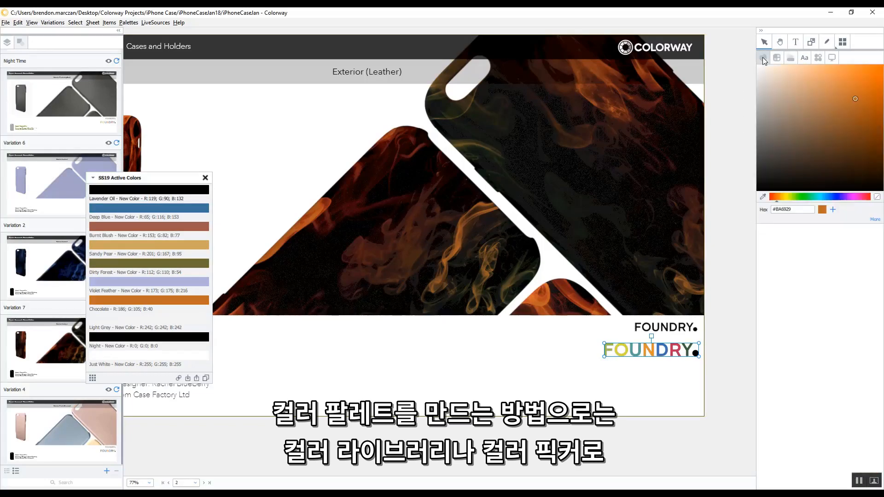
click(763, 196)
click(618, 109)
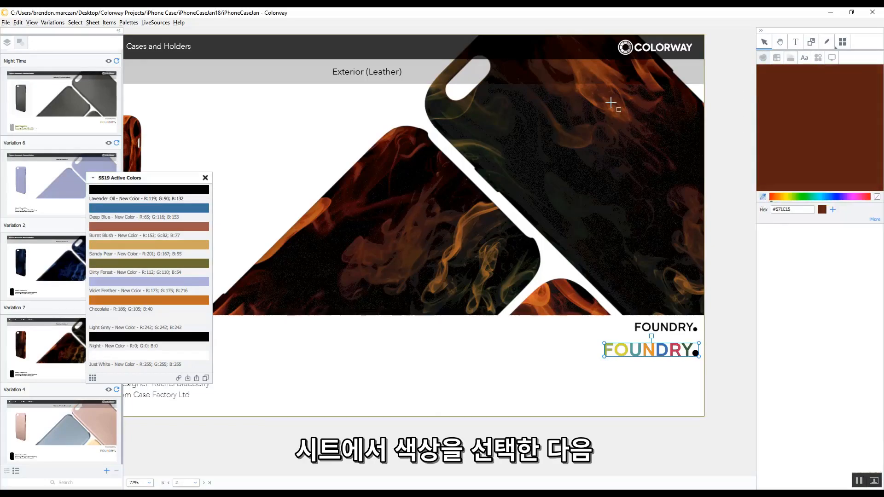
drag(867, 123, 838, 77)
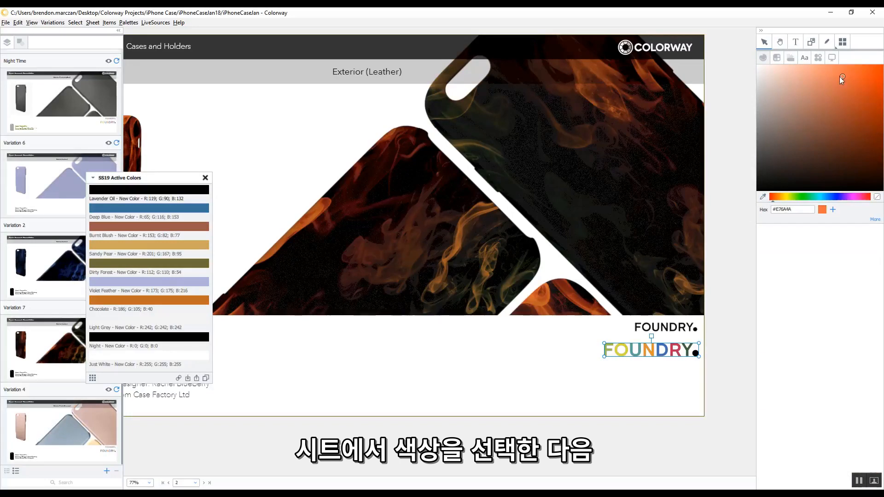
drag(815, 197, 826, 197)
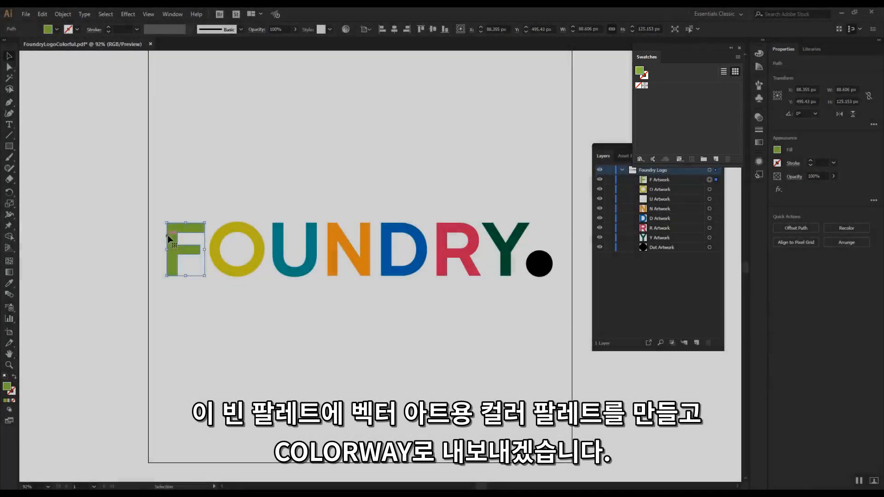
Switch to Illustrator and add the letter N's orange fill as a new global RGB swatch, R=247 G=147 B=30.
click(225, 236)
click(273, 228)
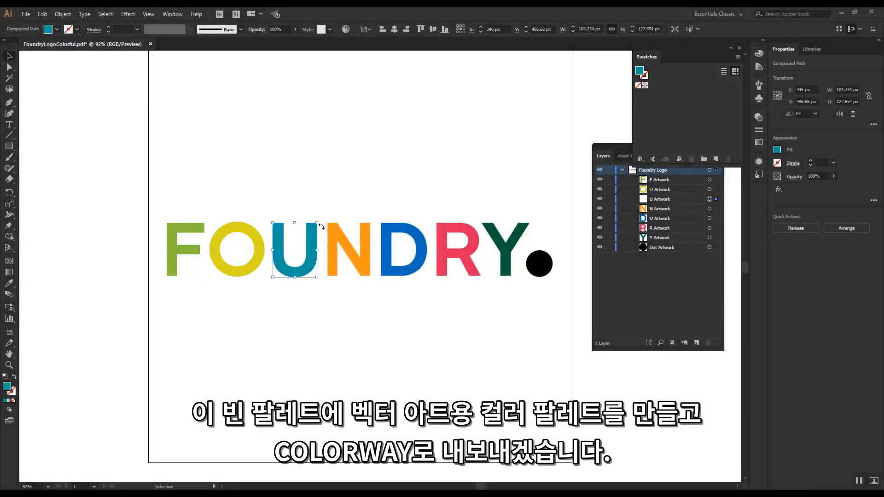
click(339, 233)
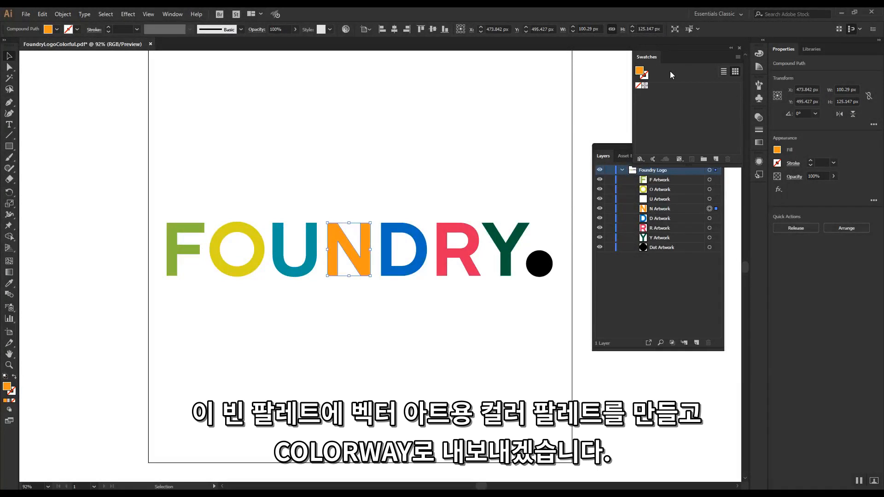
click(716, 161)
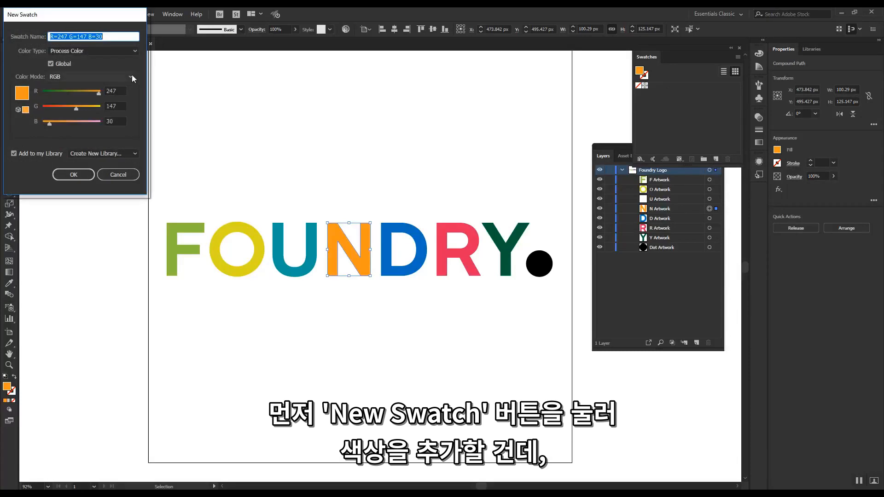
click(91, 175)
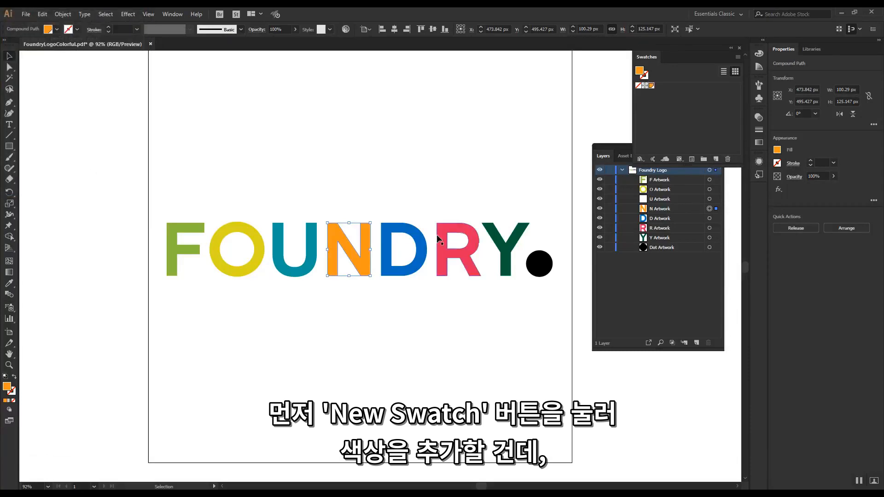
Add the fill colors of the blue letter D and the red letter R as new global swatches.
click(422, 239)
click(716, 159)
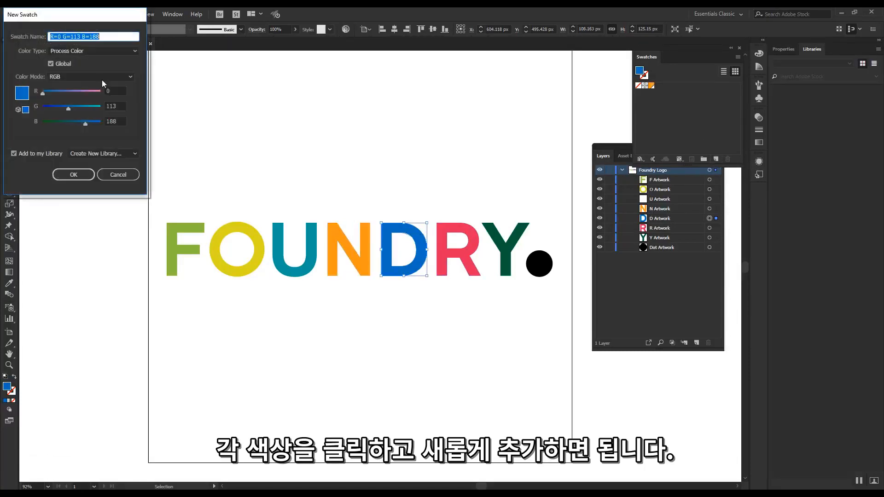
click(74, 174)
click(445, 262)
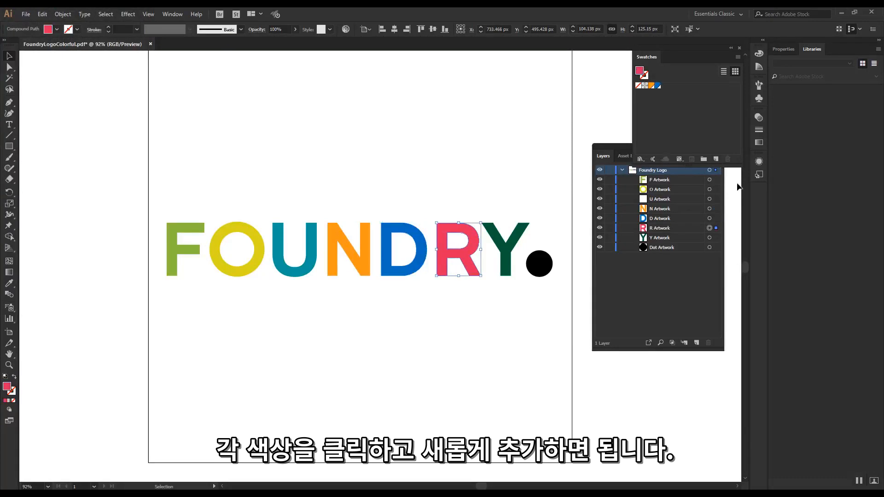
click(716, 158)
click(74, 174)
Add the fill colors of the dark green letter Y and the teal letter U as new global swatches.
click(495, 243)
click(716, 159)
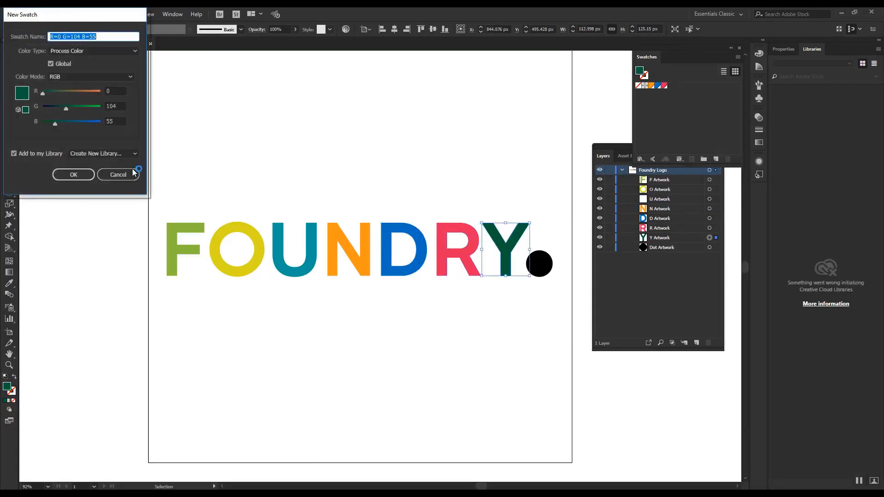
click(74, 174)
click(307, 244)
click(716, 158)
click(74, 174)
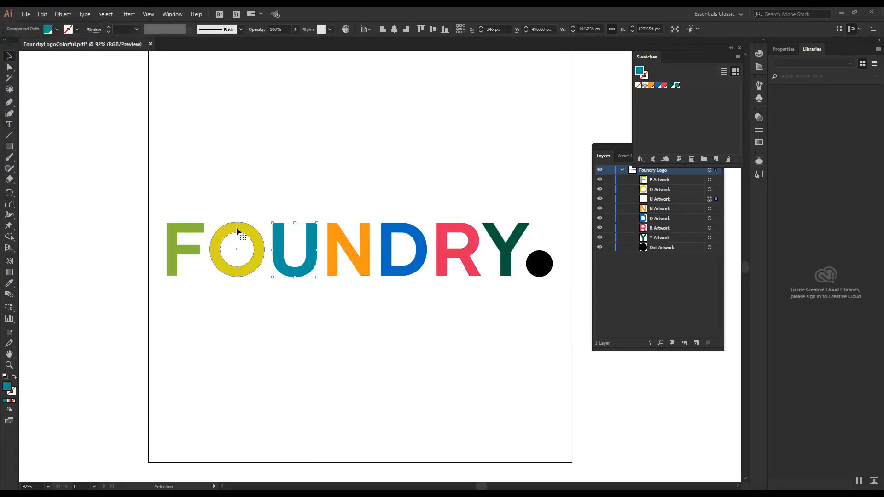
Add the fill colors of the yellow letter O and the green letter F as new global swatches.
click(237, 228)
click(716, 159)
click(74, 174)
click(174, 226)
click(717, 158)
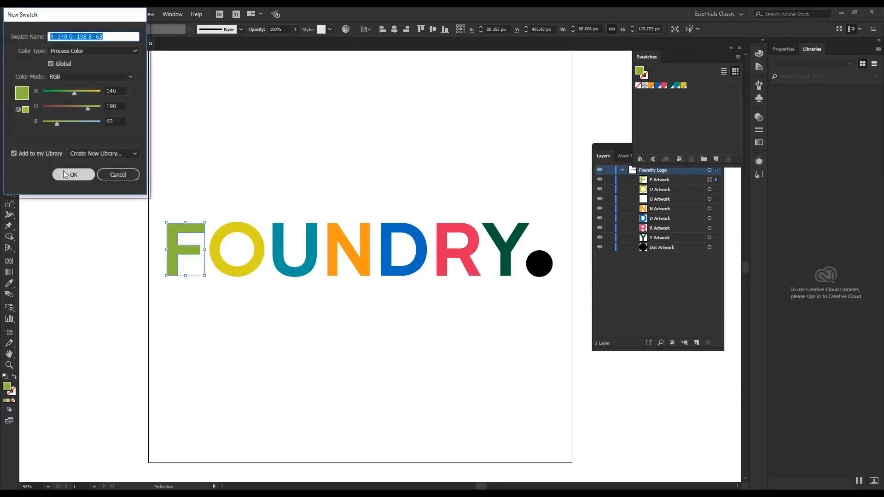
click(74, 174)
Add the black fill of the logo's dot as a new swatch.
click(539, 264)
click(716, 158)
click(74, 174)
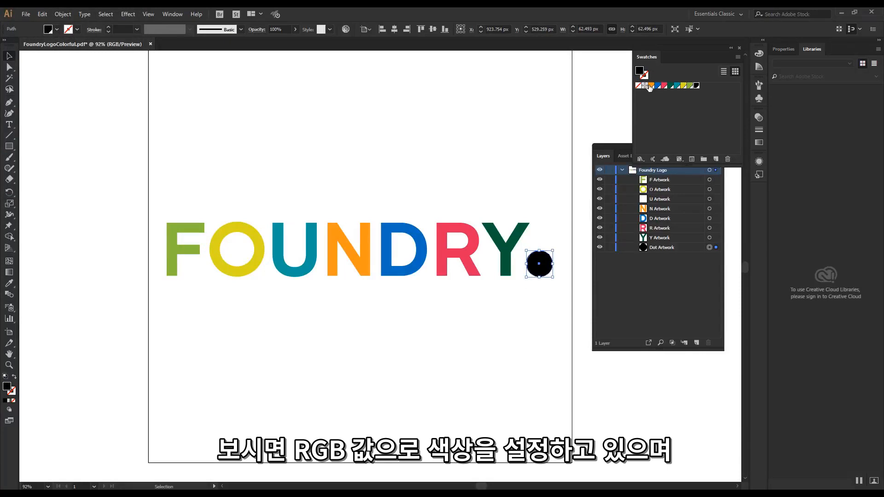
Check the orange swatch's name and RGB values in its Swatch Options, leaving them unedited.
mouse_move(650, 87)
double_click(650, 86)
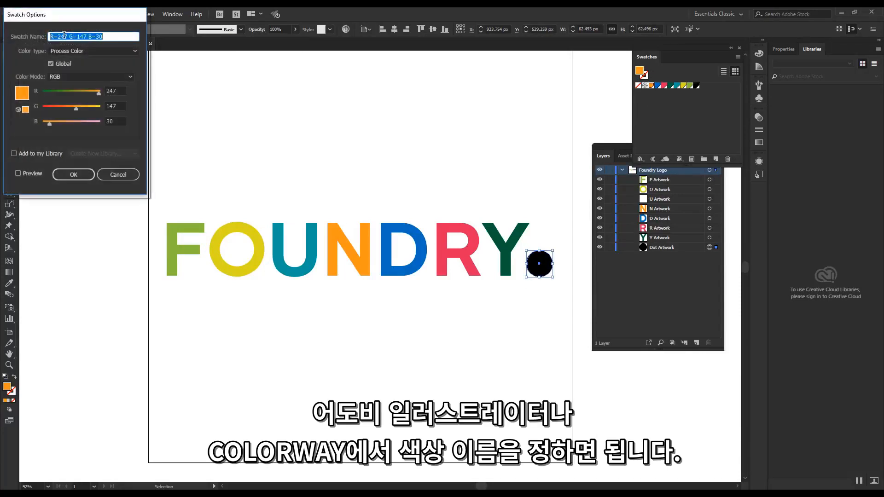
click(119, 175)
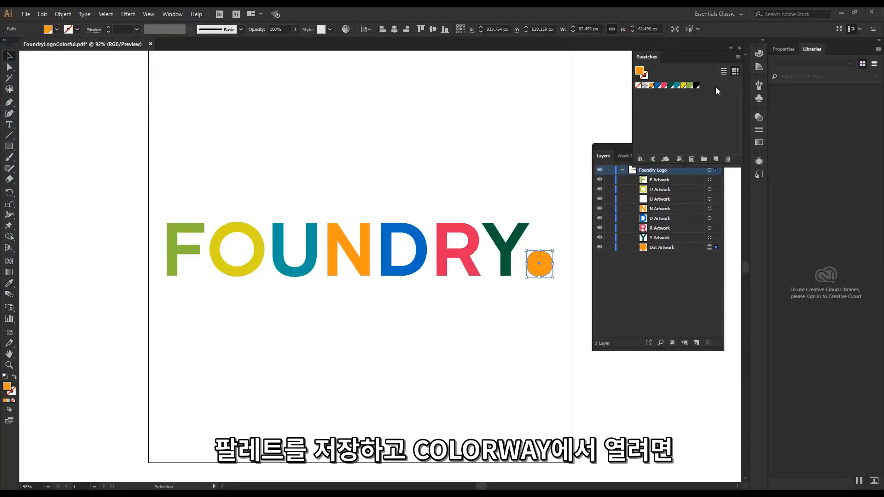
Save the swatch library as an ASE file named FoundryLogoColorfulPalette.ase in the iPhoneCase folder, accepting the notice about non-exchangeable swatches.
click(736, 57)
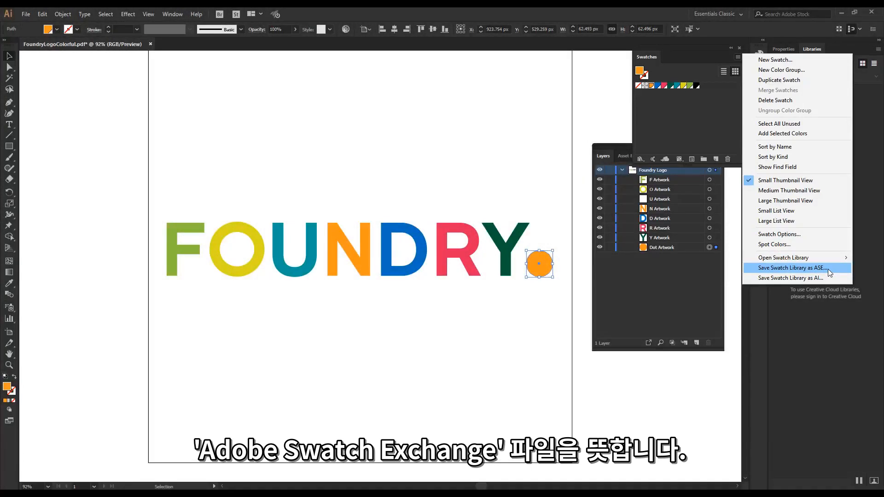
click(828, 268)
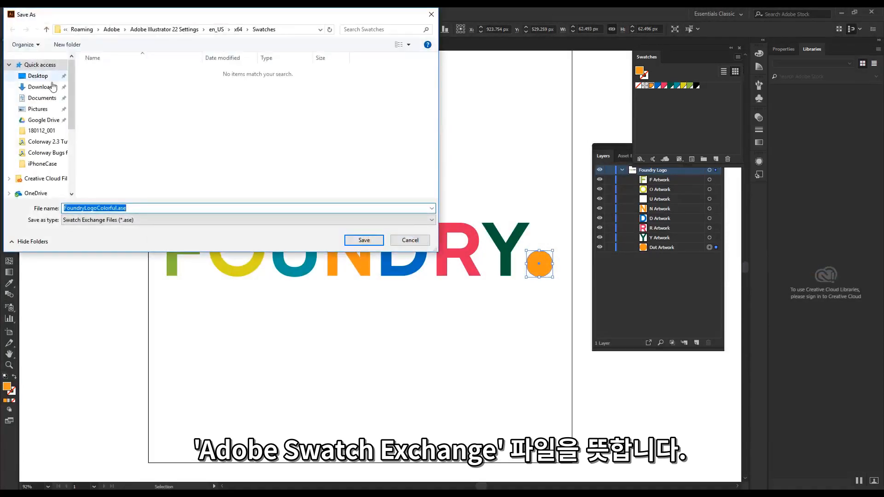
click(42, 164)
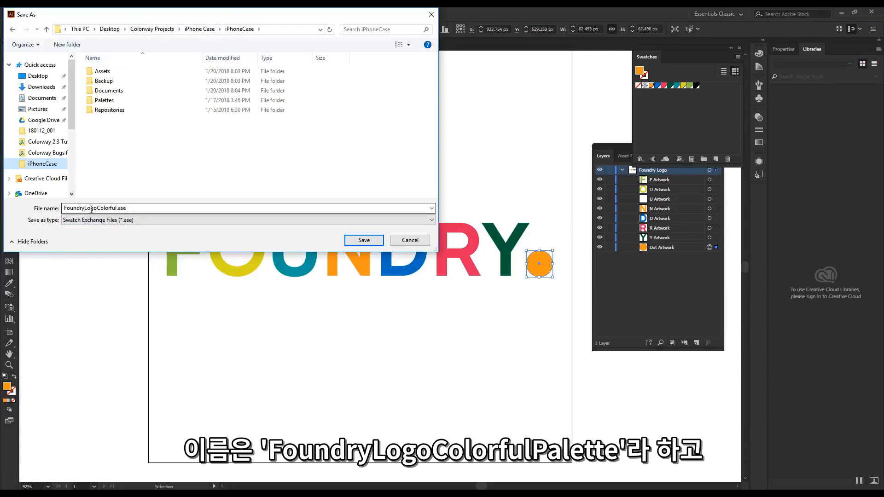
click(115, 209)
click(116, 208)
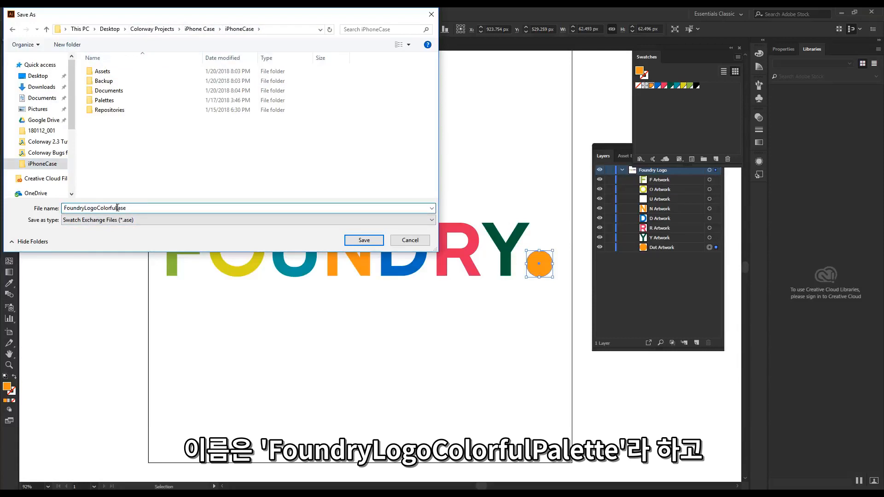
text(Palette)
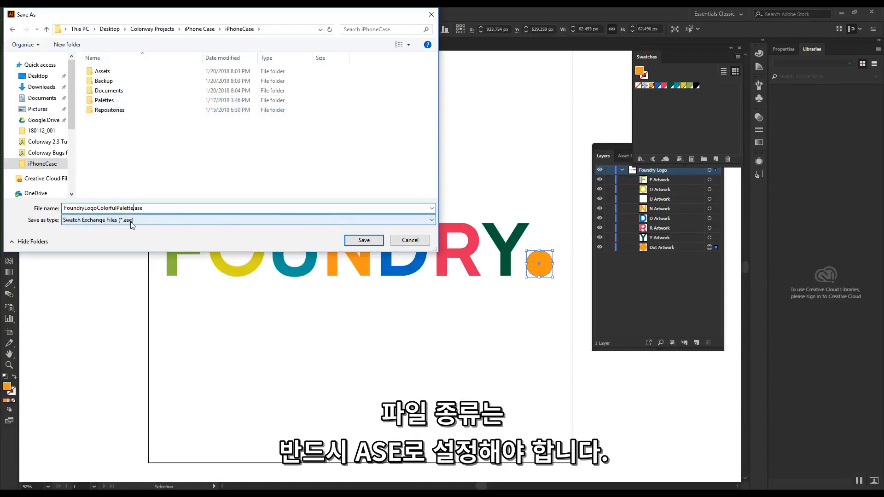
click(362, 241)
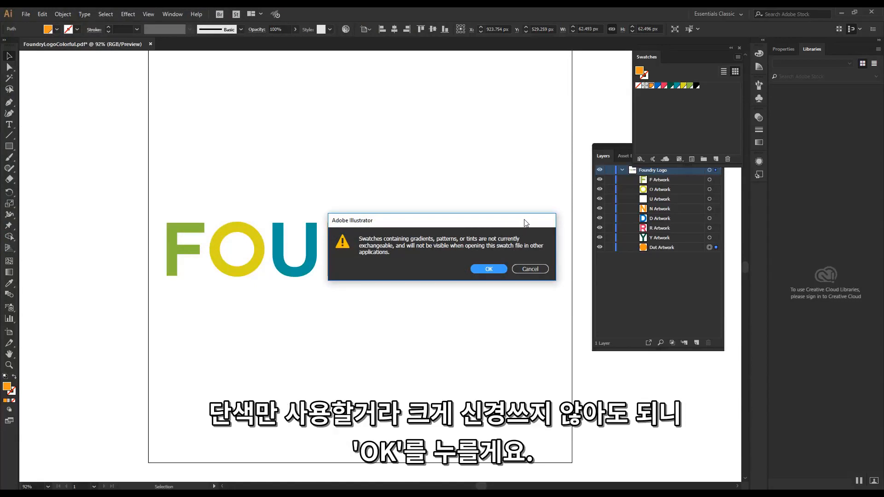
drag(525, 223, 479, 298)
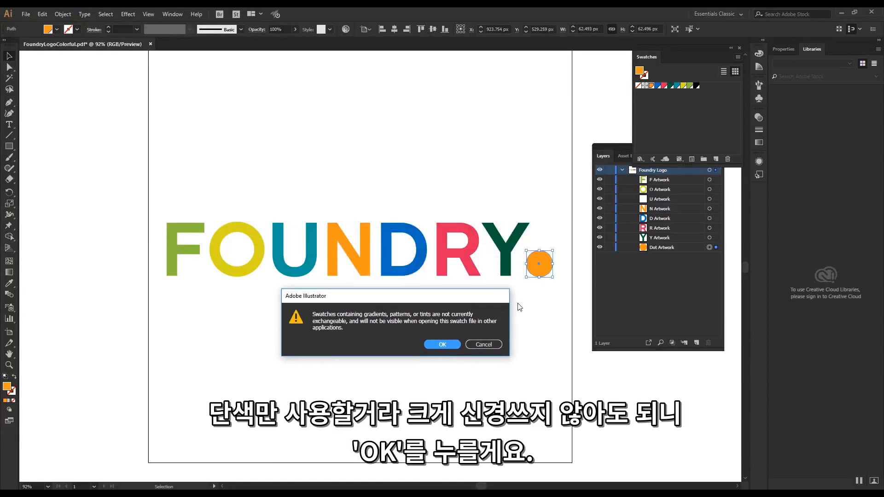
click(442, 344)
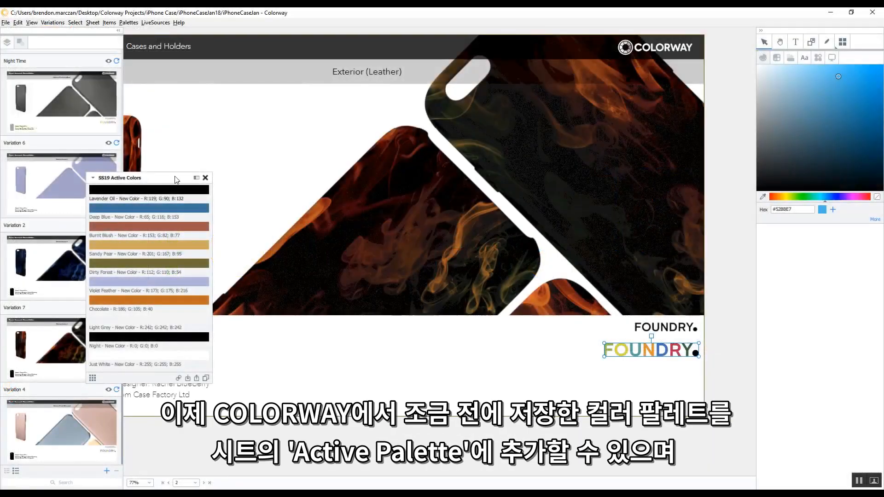
Switch to Colorway, reposition the floating SS19 Active Colors palette, and show the sheet's active palettes.
drag(168, 173, 158, 145)
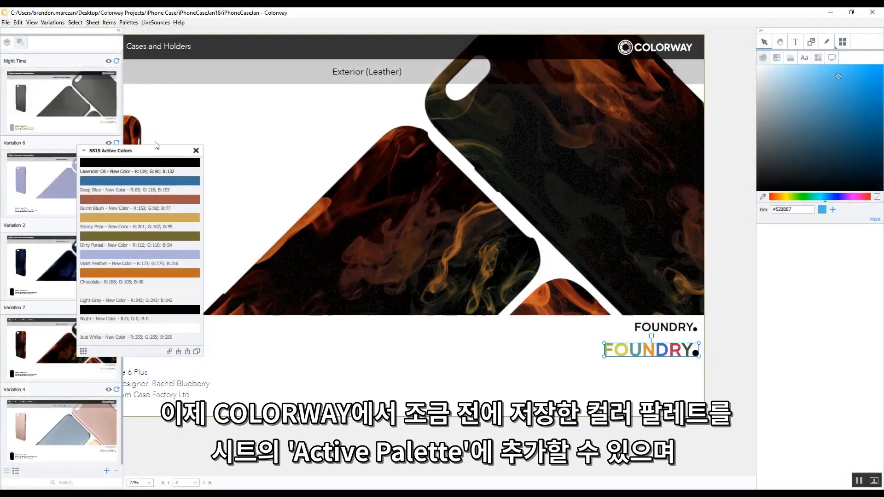
click(776, 58)
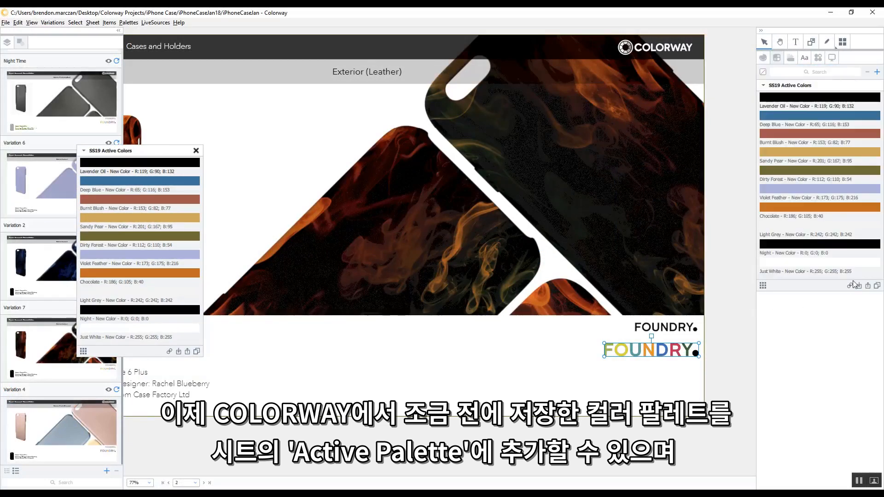
click(789, 59)
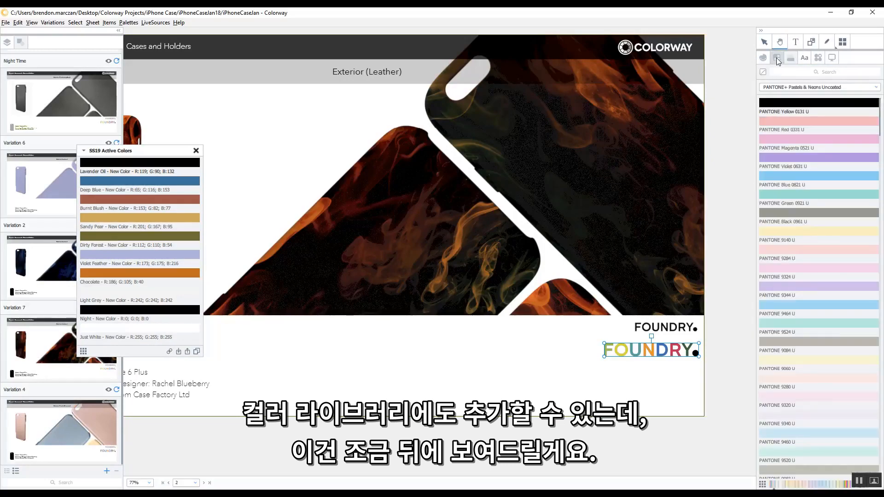
click(776, 59)
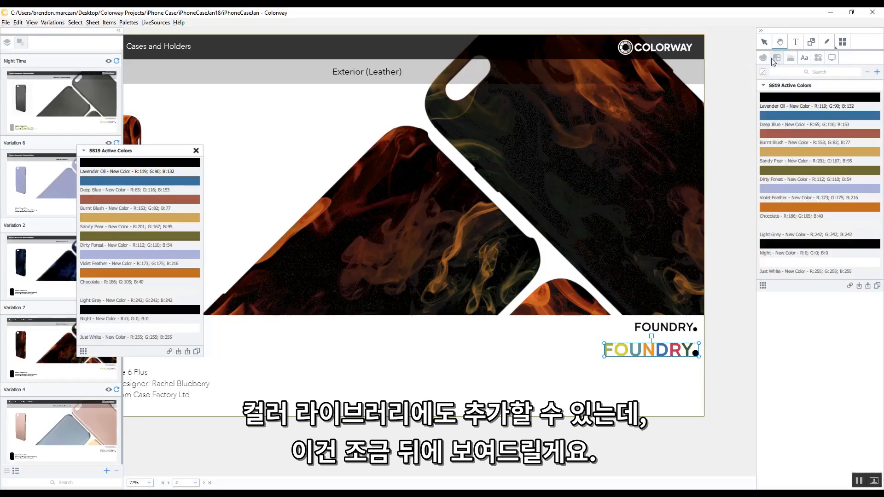
Import FoundryLogoColorfulPalette.ase from the iPhoneCase folder in Colorway Projects into the active palettes.
click(858, 285)
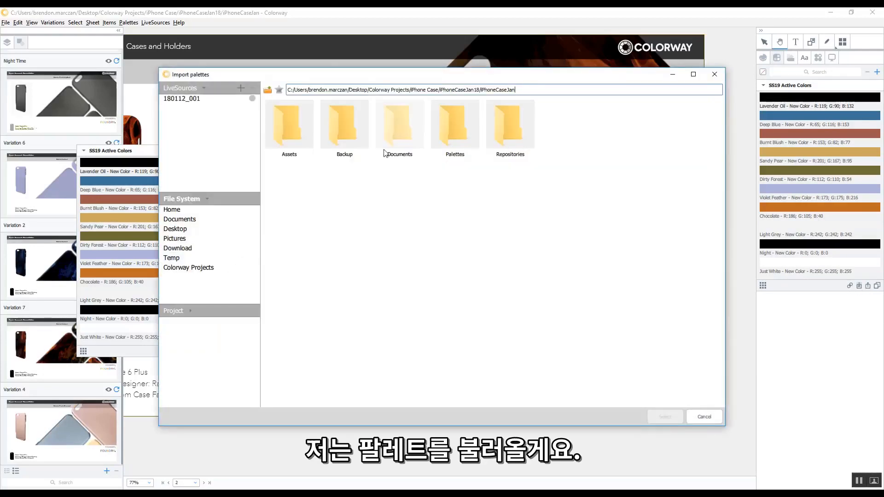
click(187, 267)
double_click(454, 123)
double_click(563, 124)
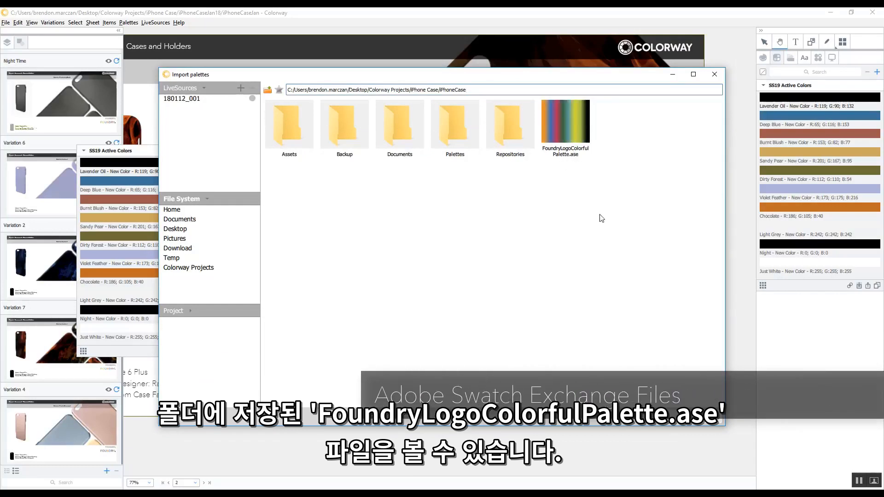
click(582, 132)
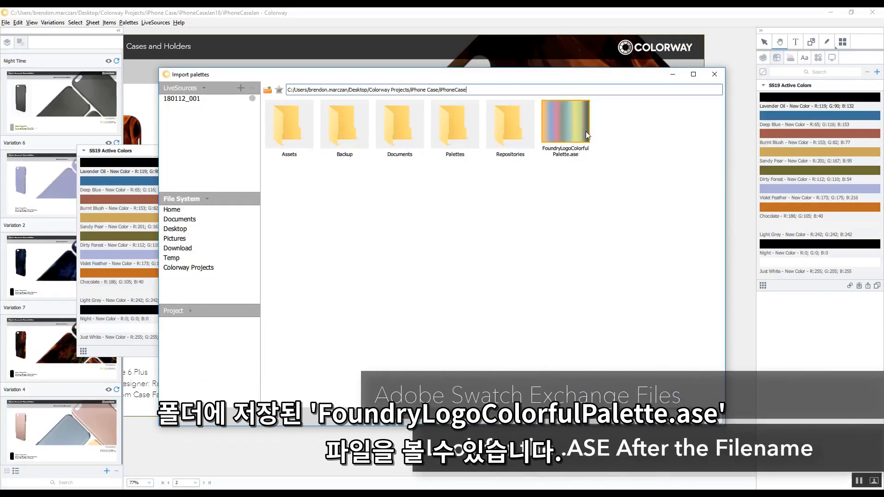
click(665, 417)
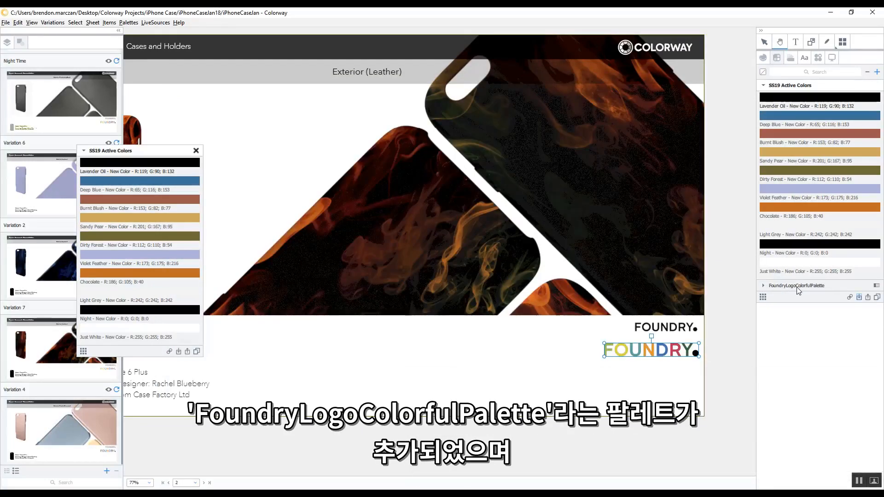
Expand FoundryLogoColorfulPalette and detach it as a floating window over the sheet.
click(763, 286)
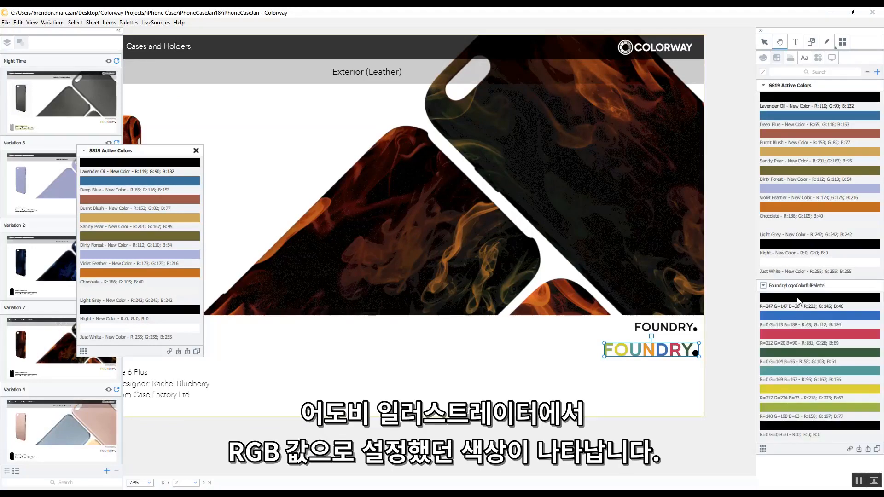
drag(777, 287, 255, 110)
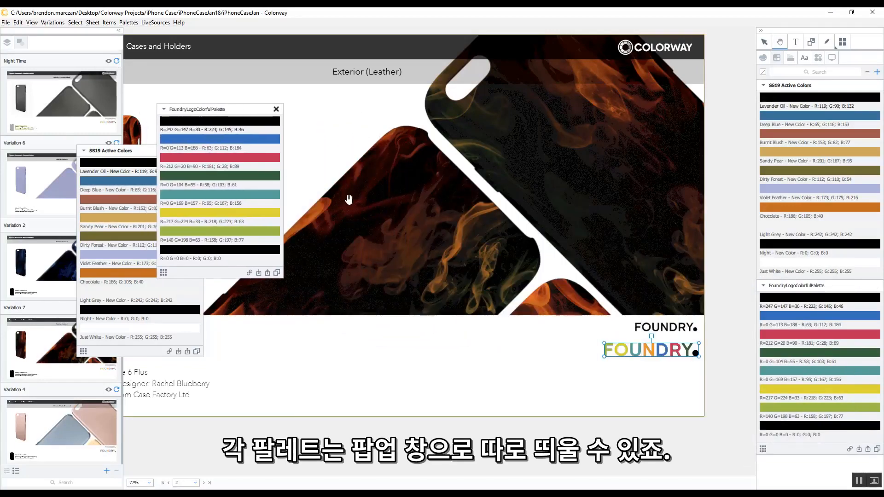
Rename the first color in the floating FoundryLogoColorfulPalette to Dark Grey.
double_click(216, 130)
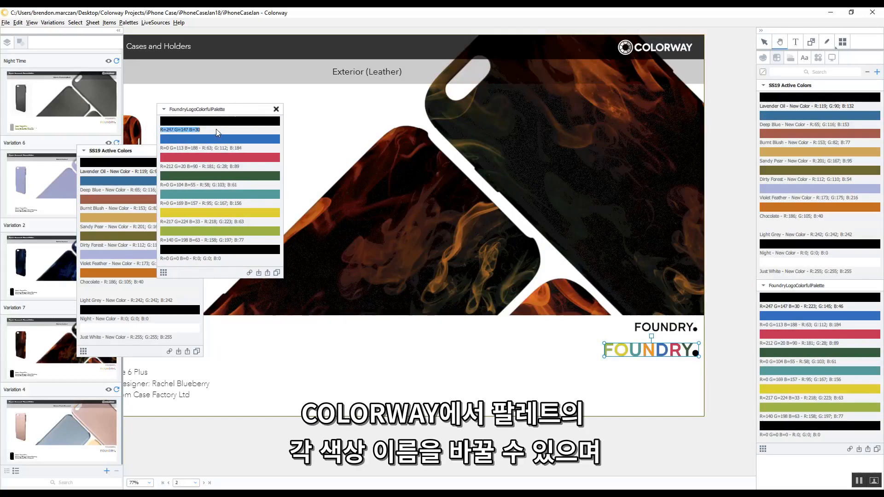
text(Dark )
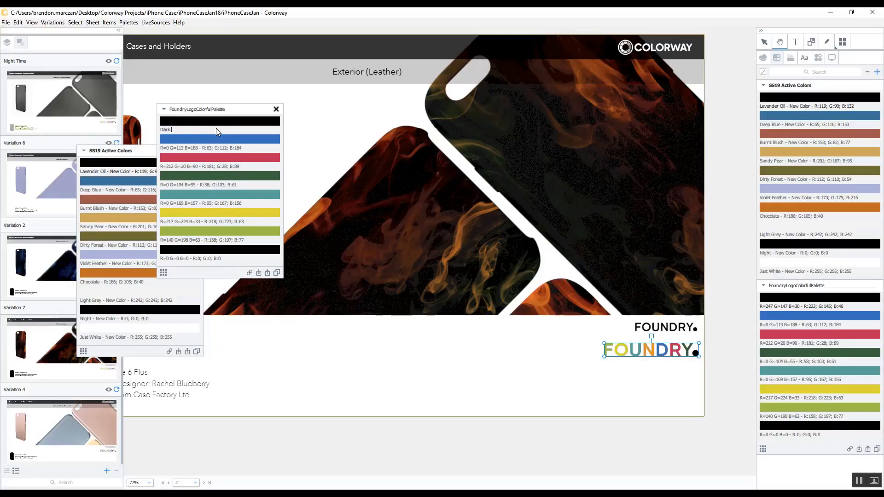
text(Grey)
key(Return)
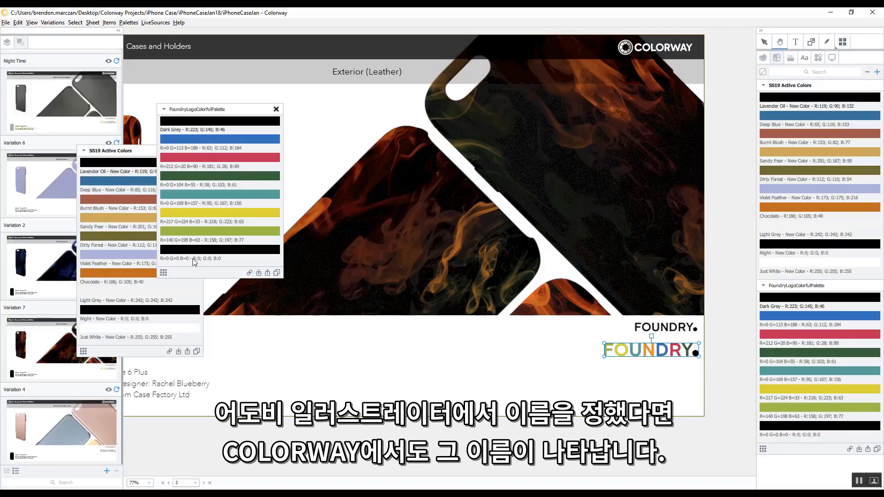
Close the floating FoundryLogoColorfulPalette and collapse its docked version, leaving SS19 Active Colors expanded.
click(276, 109)
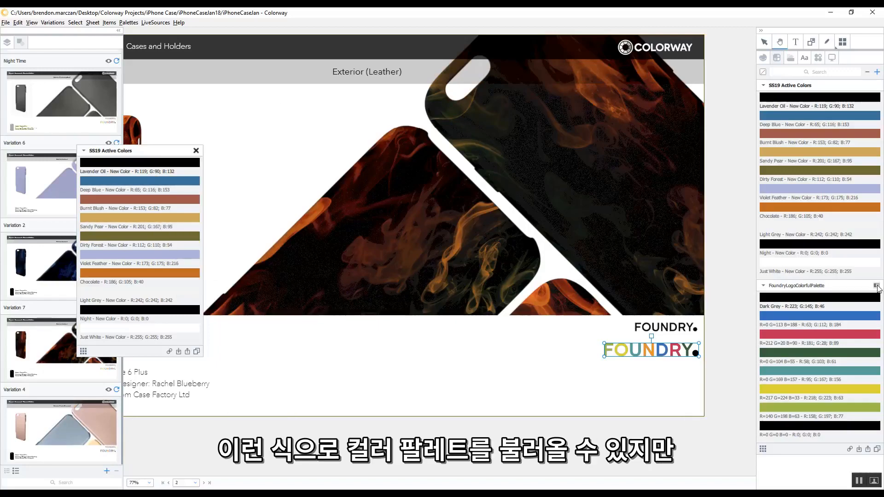
click(769, 286)
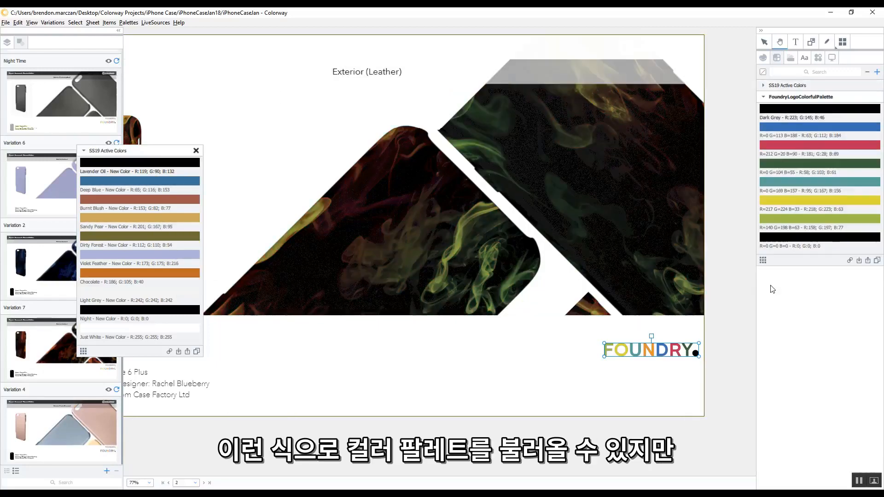
click(824, 96)
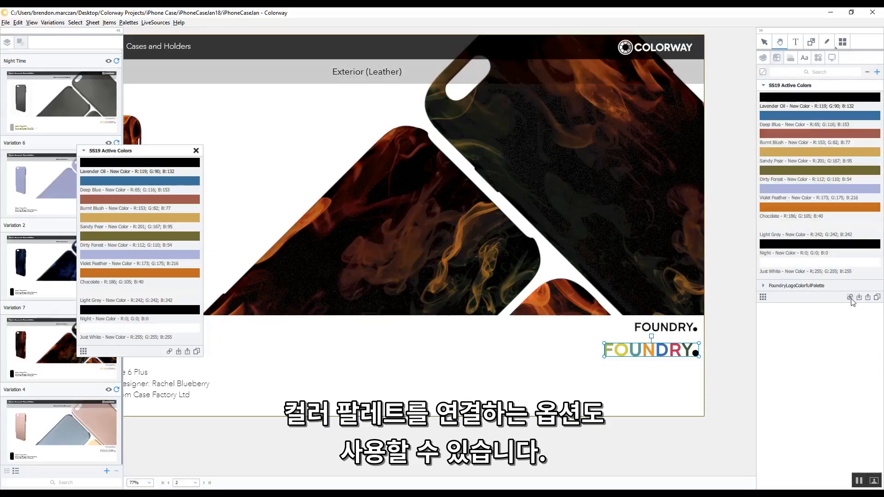
Link FoundryLogoColorfulPalette.ase from the iPhoneCase folder as a palette and make the linked palette the active, expanded one.
click(850, 298)
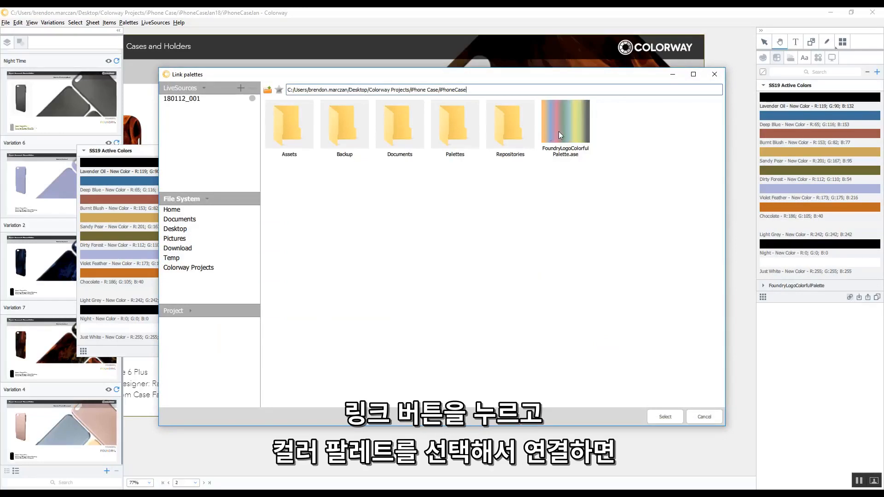
click(560, 132)
double_click(561, 132)
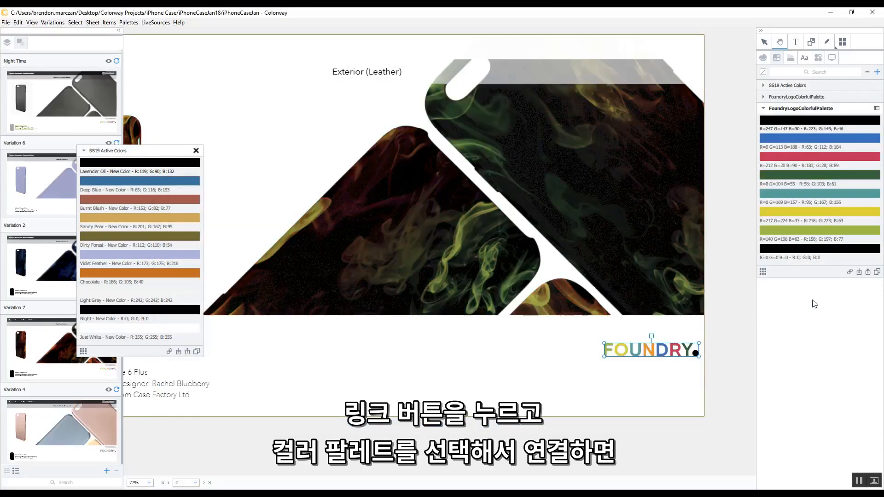
click(806, 86)
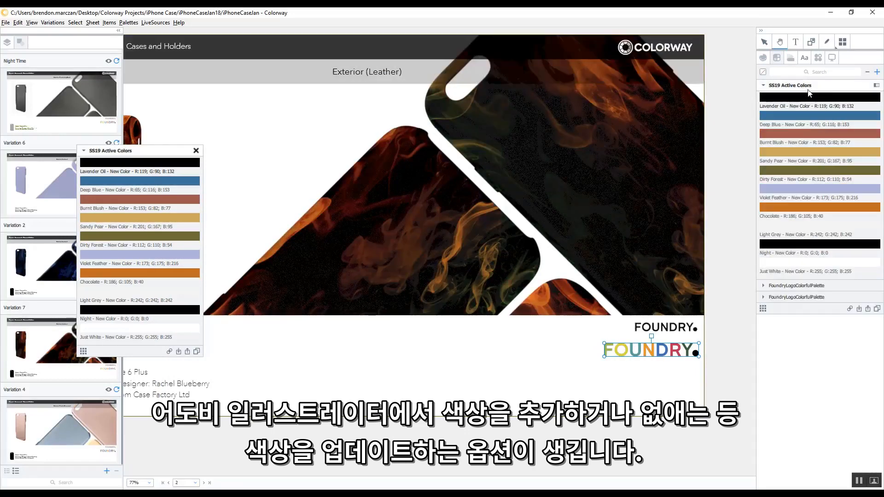
click(811, 297)
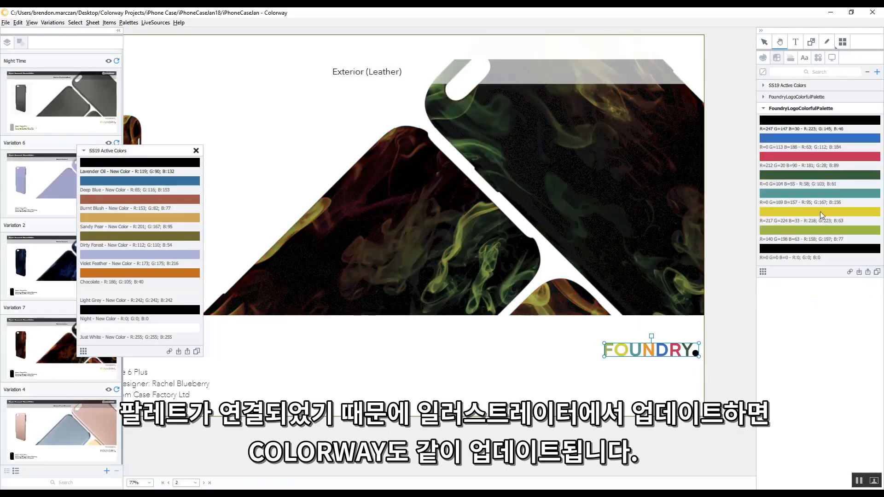